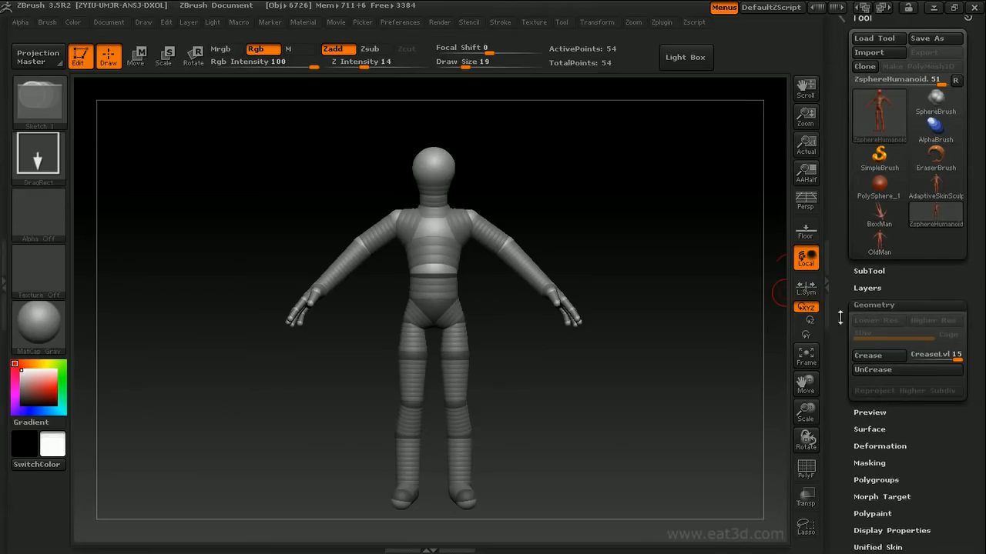
# Step: Preview the ZSphere humanoid's adaptive skin, compare it with the ZSpheres, and return to the ZSphere view
pyautogui.click(858, 285)
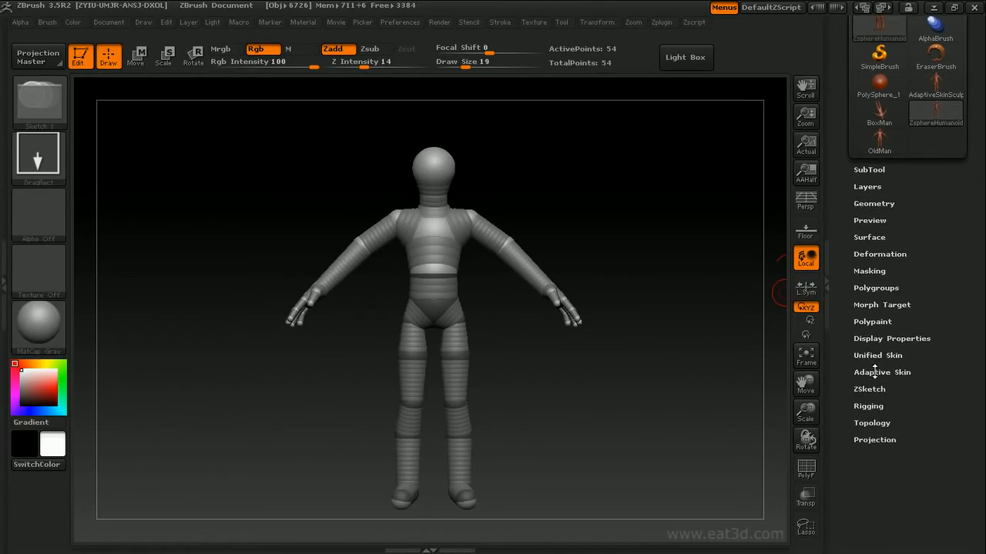
pyautogui.click(874, 372)
pyautogui.click(876, 389)
pyautogui.moveTo(696, 318)
pyautogui.mouseDown()
pyautogui.moveTo(556, 324)
pyautogui.moveTo(706, 322)
pyautogui.mouseUp()
pyautogui.moveTo(921, 385); pyautogui.dragTo(845, 383)
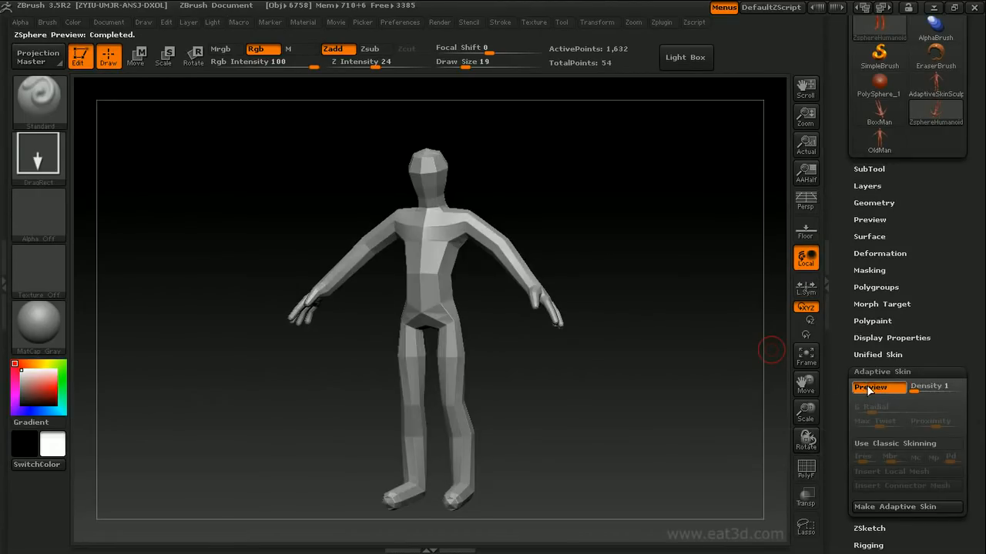
pyautogui.click(869, 388)
pyautogui.moveTo(652, 319); pyautogui.dragTo(671, 319)
pyautogui.hotkey('shift', 'a')
pyautogui.moveTo(460, 226)
pyautogui.mouseDown()
pyautogui.moveTo(443, 242)
pyautogui.moveTo(493, 228)
pyautogui.moveTo(447, 229)
pyautogui.mouseUp()
pyautogui.moveTo(563, 233)
pyautogui.mouseDown()
pyautogui.moveTo(574, 226)
pyautogui.moveTo(693, 254)
pyautogui.mouseUp()
pyautogui.hotkey('ctrl', 'z')
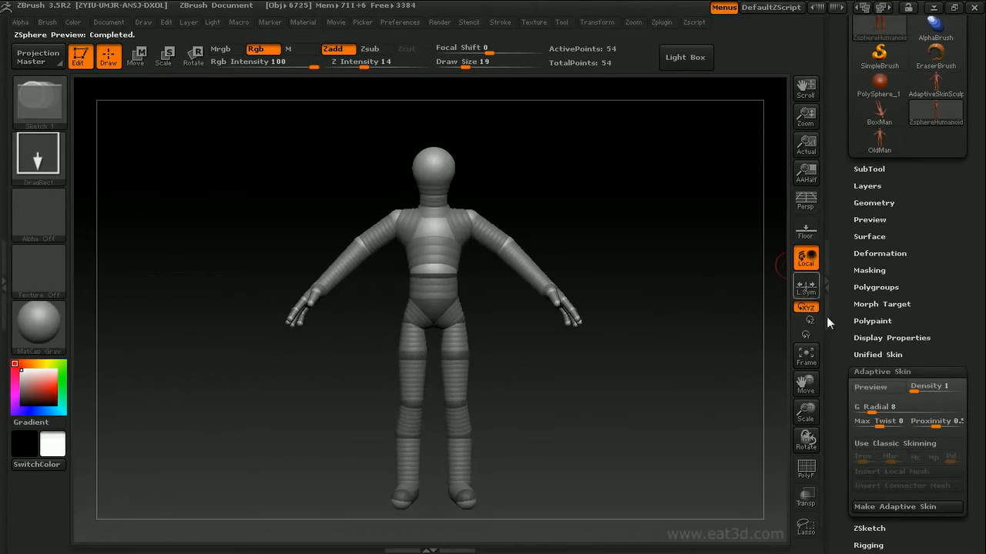
# Step: Show the humanoid's adaptive skin preview again and briefly display its polyframe to examine the base topology
pyautogui.click(877, 387)
pyautogui.moveTo(665, 331); pyautogui.dragTo(625, 334)
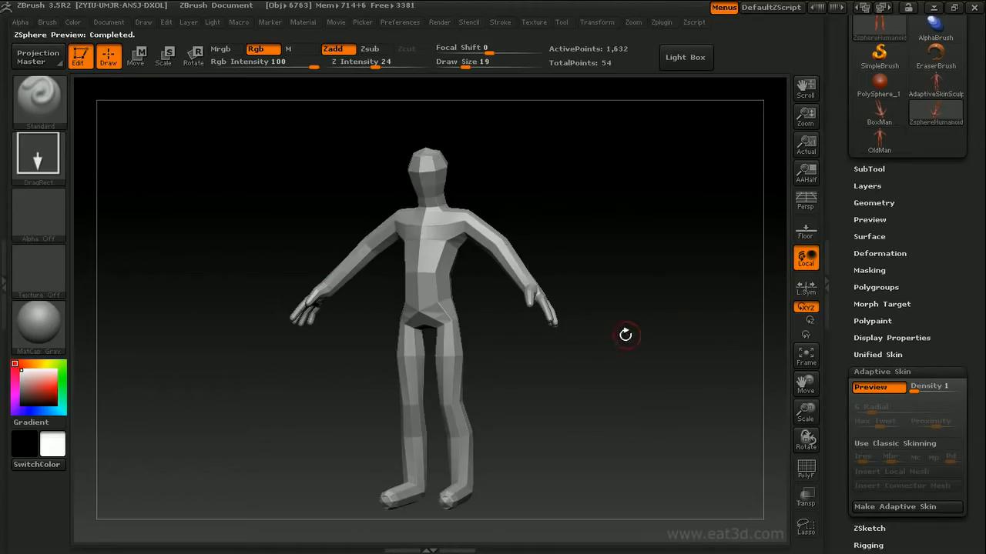
pyautogui.moveTo(610, 239); pyautogui.dragTo(751, 301)
pyautogui.click(921, 386)
pyautogui.click(913, 386)
pyautogui.moveTo(689, 368); pyautogui.dragTo(735, 379)
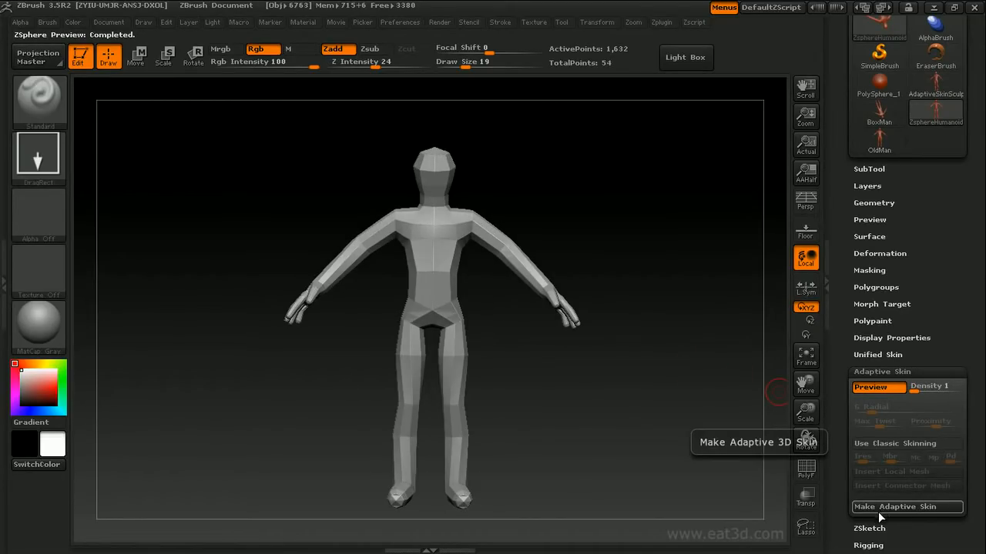
pyautogui.click(806, 470)
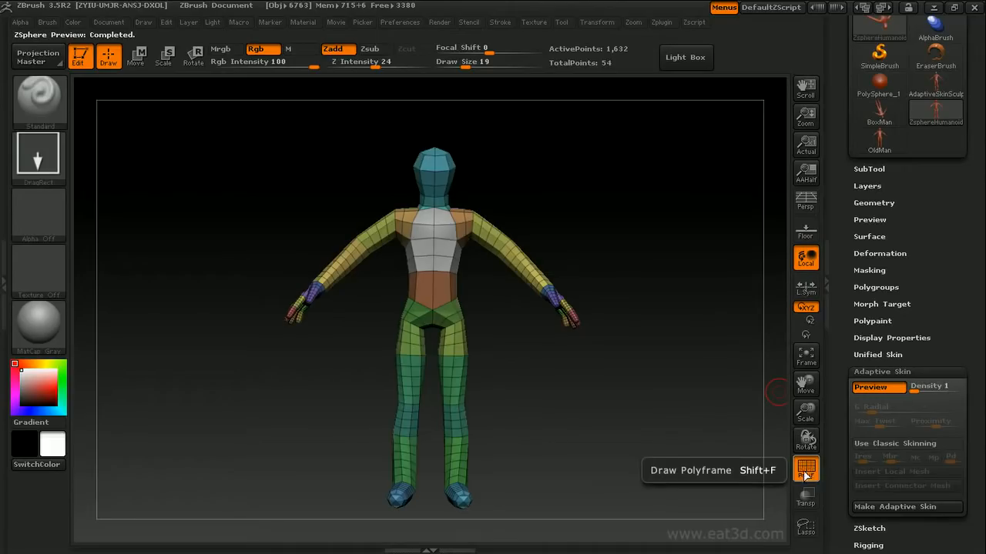
pyautogui.click(805, 470)
# Step: Switch to the AdaptiveSkinSculpt model and check its polygroups and edge layout with the polyframe, then hide it
pyautogui.scroll(5, 909, 231)
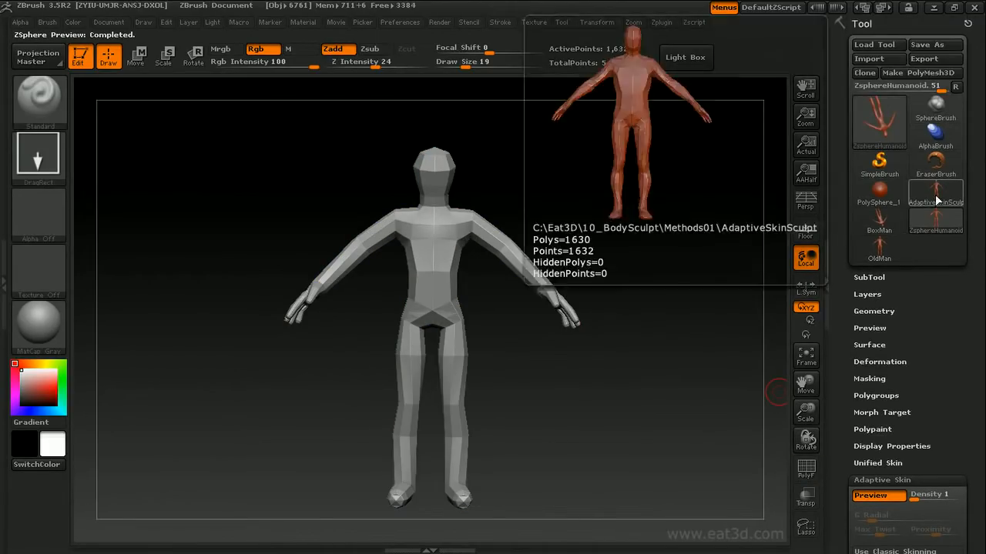
pyautogui.click(936, 197)
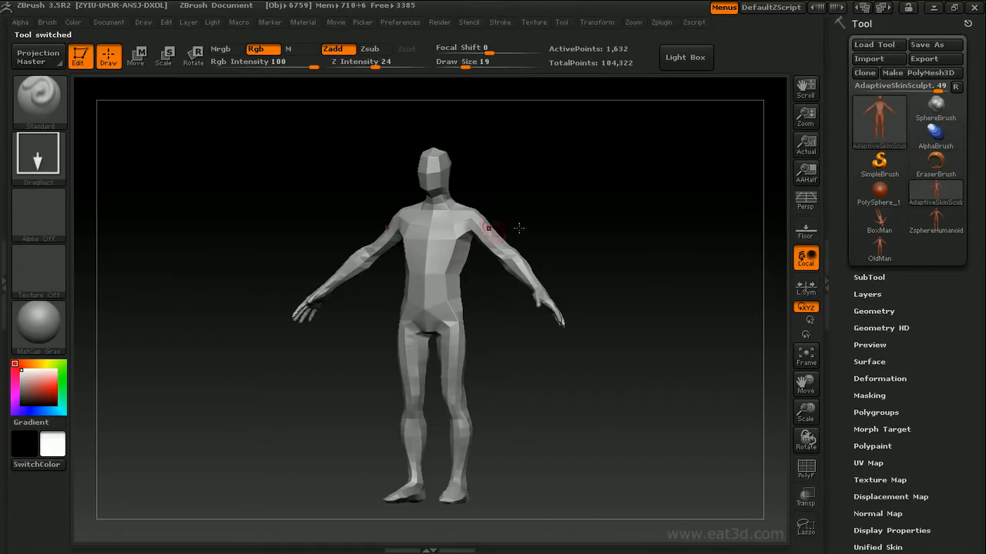
pyautogui.click(811, 471)
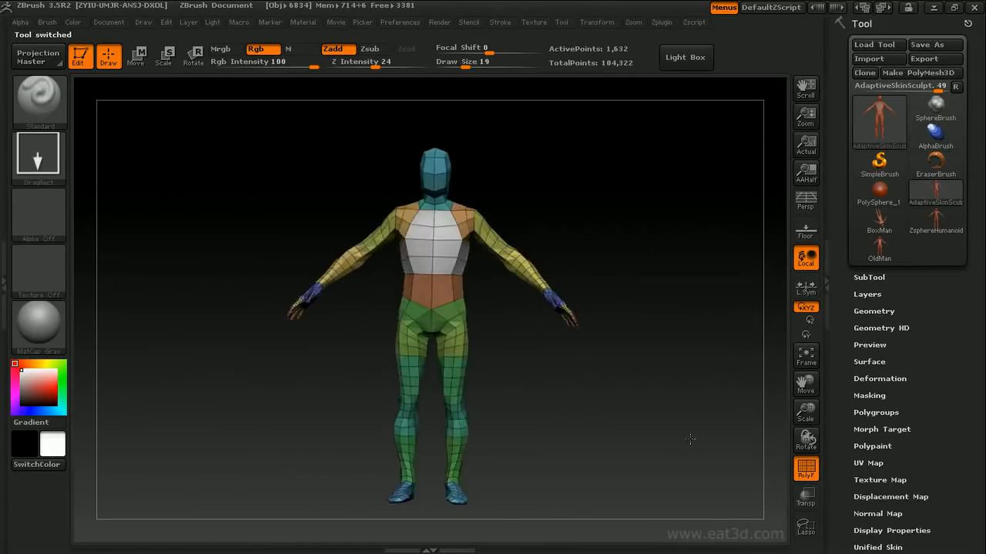
pyautogui.click(804, 469)
# Step: Raise the AdaptiveSkinSculpt figure to subdivision level 4 and view the whole body from the front
pyautogui.click(877, 311)
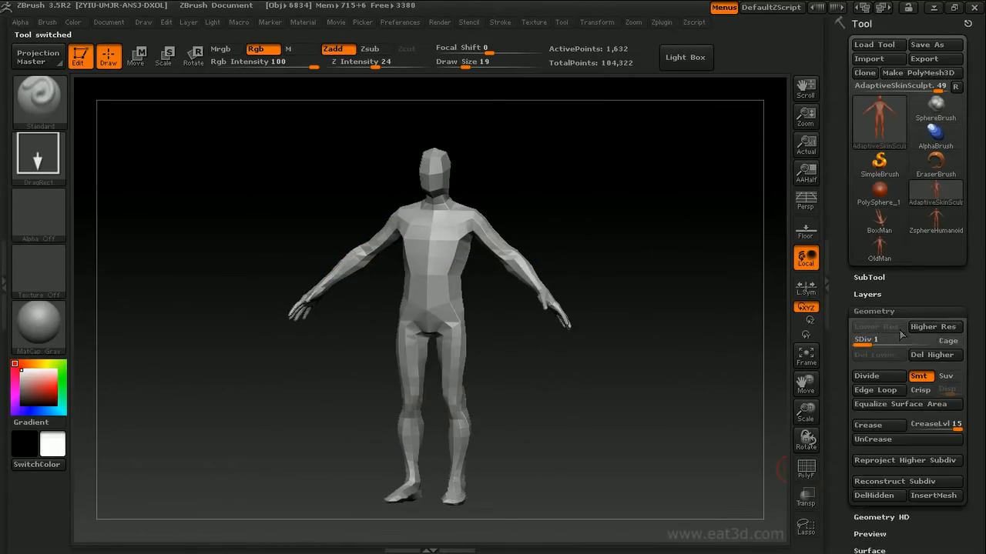
pyautogui.moveTo(883, 337); pyautogui.dragTo(931, 339)
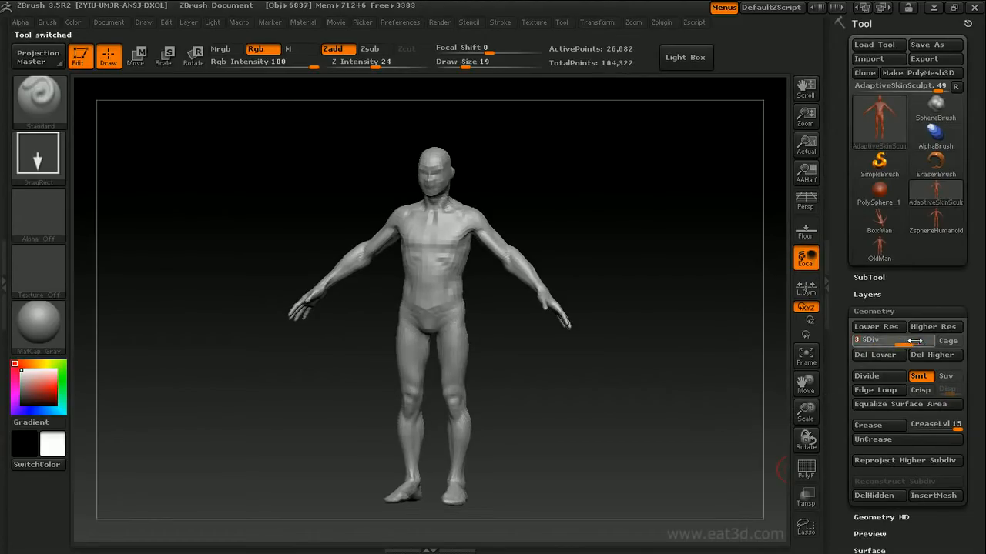
pyautogui.moveTo(660, 244)
pyautogui.mouseDown()
pyautogui.moveTo(619, 224)
pyautogui.moveTo(662, 267)
pyautogui.moveTo(628, 263)
pyautogui.moveTo(567, 219)
pyautogui.moveTo(693, 220)
pyautogui.moveTo(695, 205)
pyautogui.moveTo(647, 266)
pyautogui.moveTo(409, 235)
pyautogui.moveTo(557, 249)
pyautogui.moveTo(629, 238)
pyautogui.moveTo(633, 213)
pyautogui.moveTo(441, 274)
pyautogui.moveTo(585, 255)
pyautogui.moveTo(737, 255)
pyautogui.moveTo(682, 246)
pyautogui.moveTo(673, 228)
pyautogui.moveTo(675, 236)
pyautogui.mouseUp()
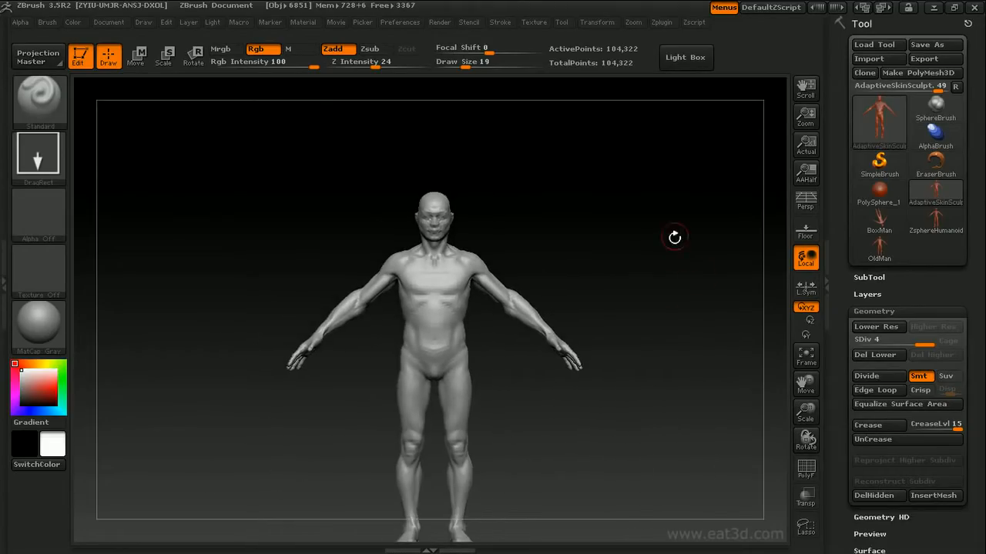
# Step: Switch to the OldMan model, enable perspective, and examine its head and torso at the lowest subdivision level
pyautogui.moveTo(932, 227)
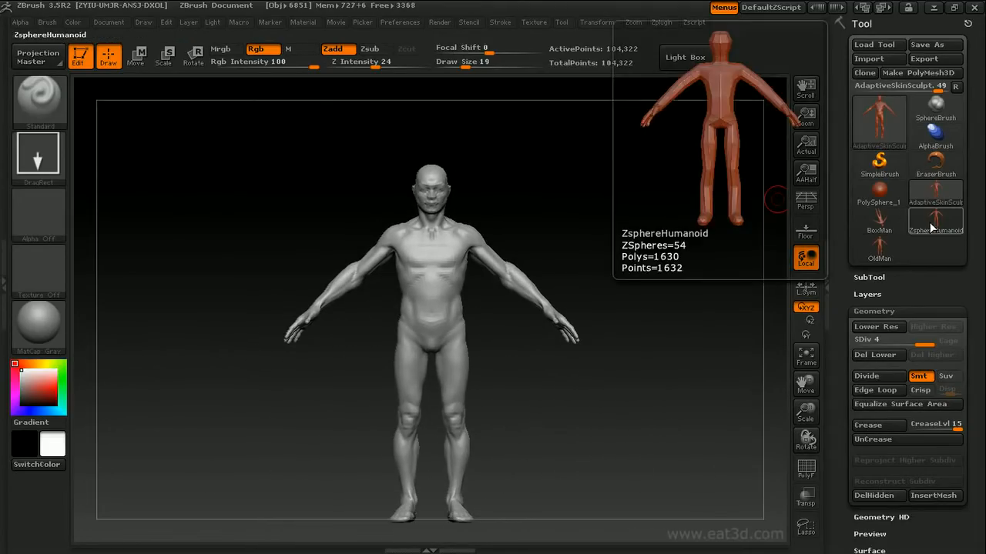
pyautogui.click(879, 247)
pyautogui.press('p')
pyautogui.moveTo(693, 318)
pyautogui.mouseDown()
pyautogui.moveTo(713, 273)
pyautogui.moveTo(684, 315)
pyautogui.moveTo(671, 313)
pyautogui.moveTo(654, 334)
pyautogui.moveTo(425, 312)
pyautogui.moveTo(569, 263)
pyautogui.mouseUp()
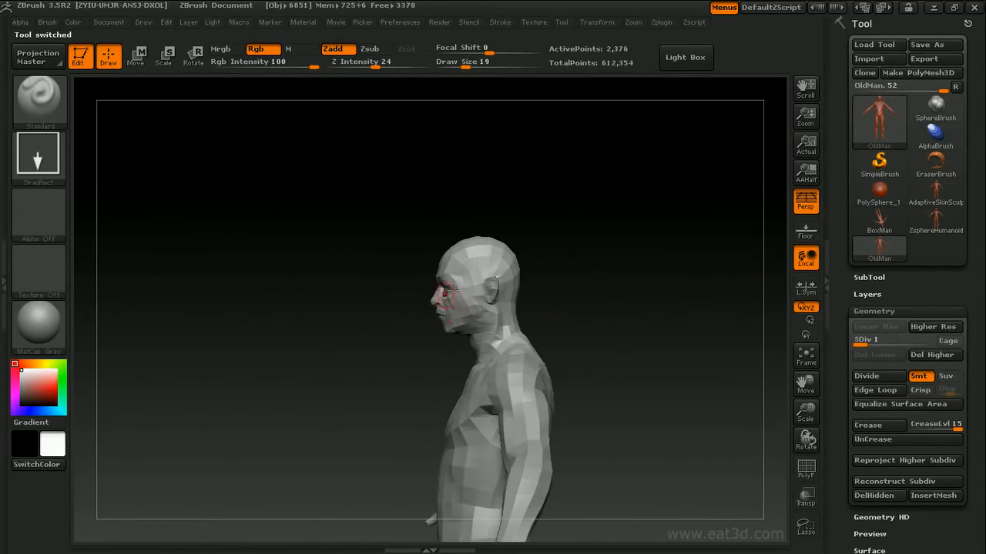
pyautogui.moveTo(602, 309)
pyautogui.mouseDown()
pyautogui.moveTo(664, 290)
pyautogui.moveTo(704, 322)
pyautogui.mouseUp()
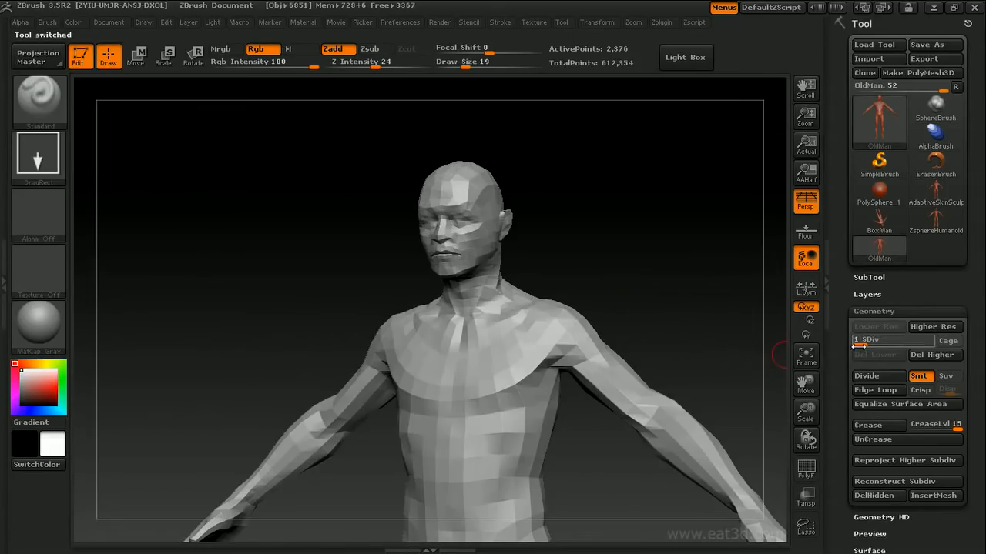
pyautogui.moveTo(671, 282); pyautogui.dragTo(453, 226)
pyautogui.moveTo(433, 260)
pyautogui.mouseDown()
pyautogui.moveTo(727, 247)
pyautogui.moveTo(664, 251)
pyautogui.moveTo(634, 198)
pyautogui.moveTo(641, 239)
pyautogui.mouseUp()
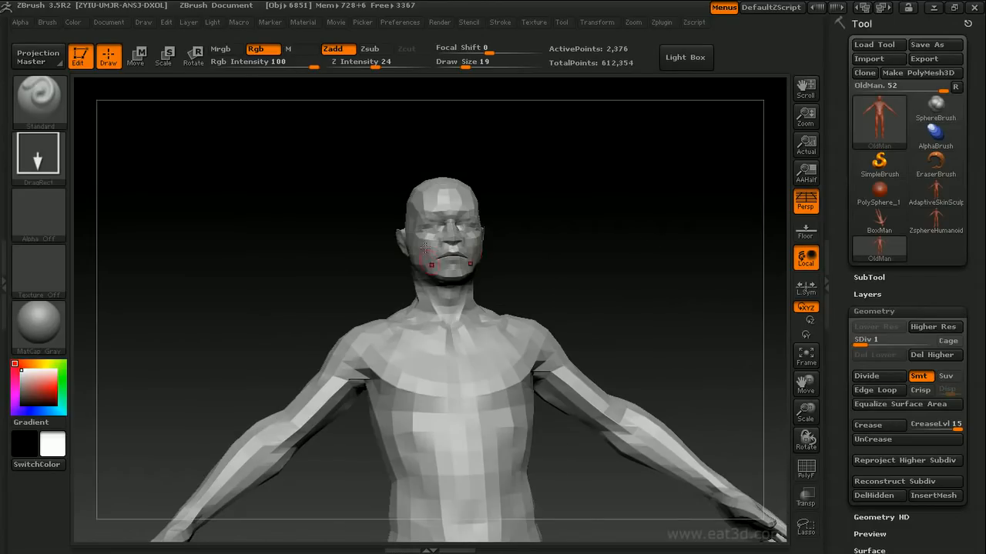
pyautogui.keyDown('shift'); pyautogui.moveTo(565, 255); pyautogui.dragTo(561, 260); pyautogui.keyUp('shift')
# Step: Raise the OldMan figure to subdivision level 5 to inspect its detail and return it to level 1
pyautogui.moveTo(864, 339); pyautogui.dragTo(931, 339)
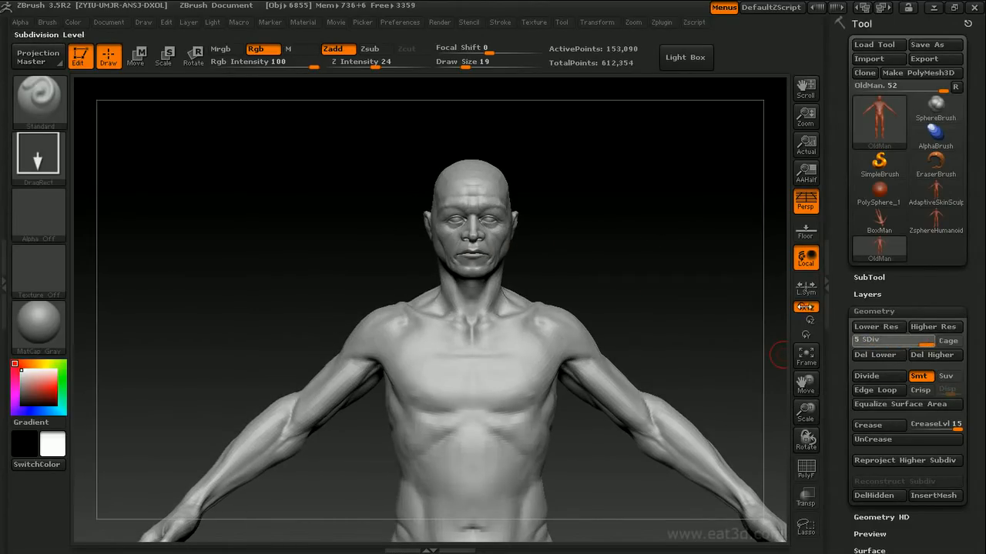
pyautogui.keyDown('alt'); pyautogui.moveTo(669, 324); pyautogui.dragTo(675, 362); pyautogui.keyUp('alt')
pyautogui.keyDown('alt'); pyautogui.moveTo(658, 272); pyautogui.dragTo(657, 231); pyautogui.keyUp('alt')
pyautogui.moveTo(655, 290)
pyautogui.keyDown('alt'); pyautogui.mouseDown()
pyautogui.moveTo(669, 214)
pyautogui.moveTo(668, 241)
pyautogui.moveTo(675, 222)
pyautogui.moveTo(696, 226)
pyautogui.moveTo(678, 237)
pyautogui.moveTo(731, 231)
pyautogui.moveTo(688, 231)
pyautogui.mouseUp(); pyautogui.keyUp('alt')
pyautogui.moveTo(888, 342); pyautogui.dragTo(926, 342)
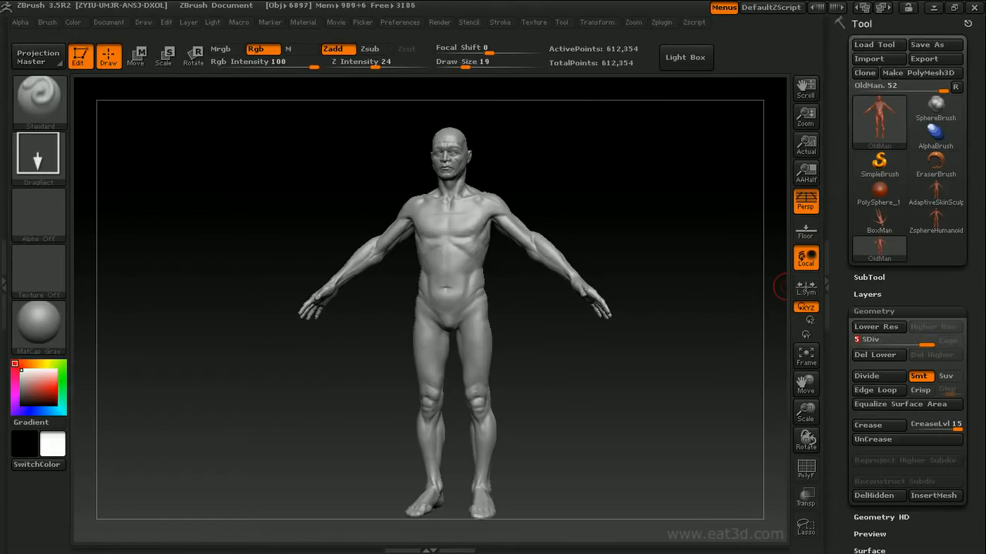
pyautogui.moveTo(921, 346); pyautogui.dragTo(854, 343)
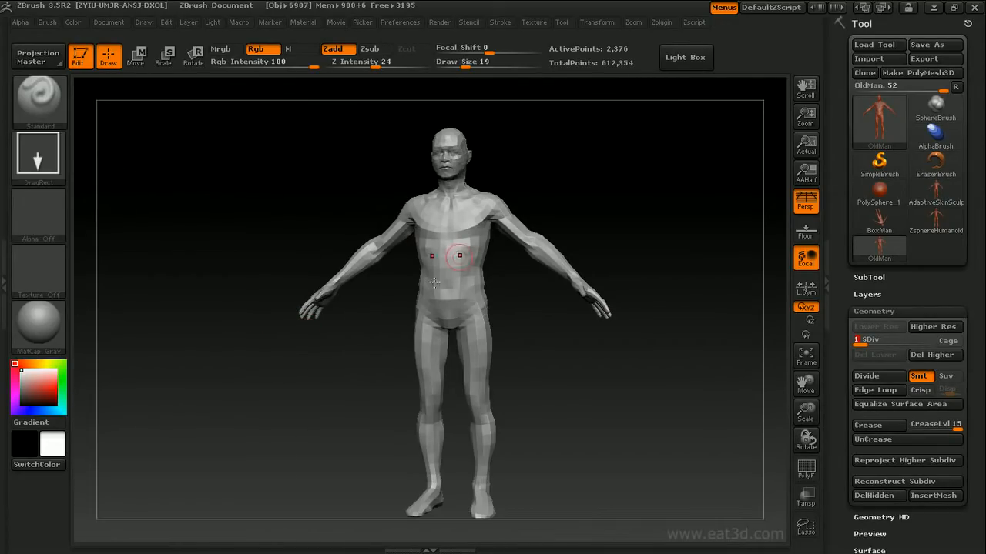
# Step: Clear the canvas, place the BoxMan model on it, and make it editable in an upright view
pyautogui.click(81, 62)
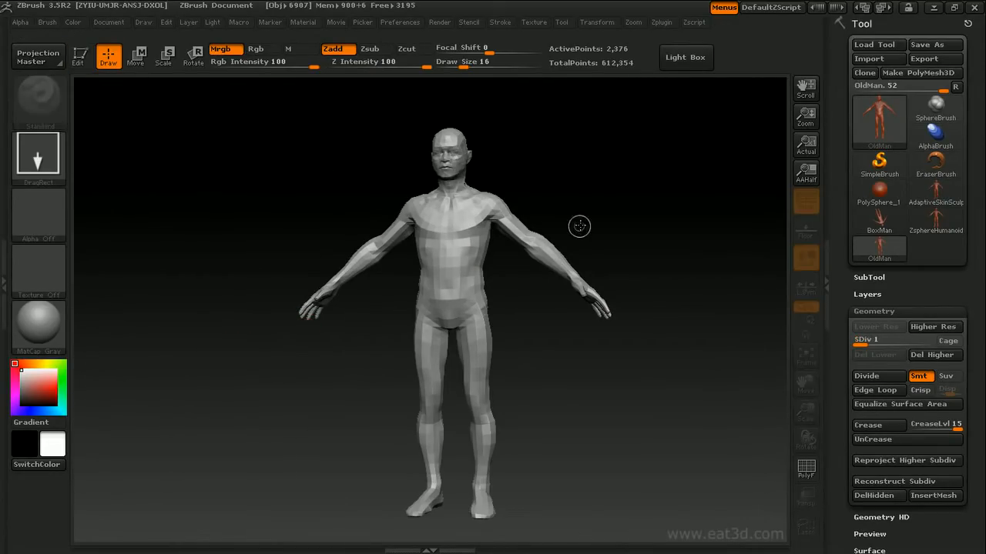
pyautogui.hotkey('ctrl', 'n')
pyautogui.click(878, 164)
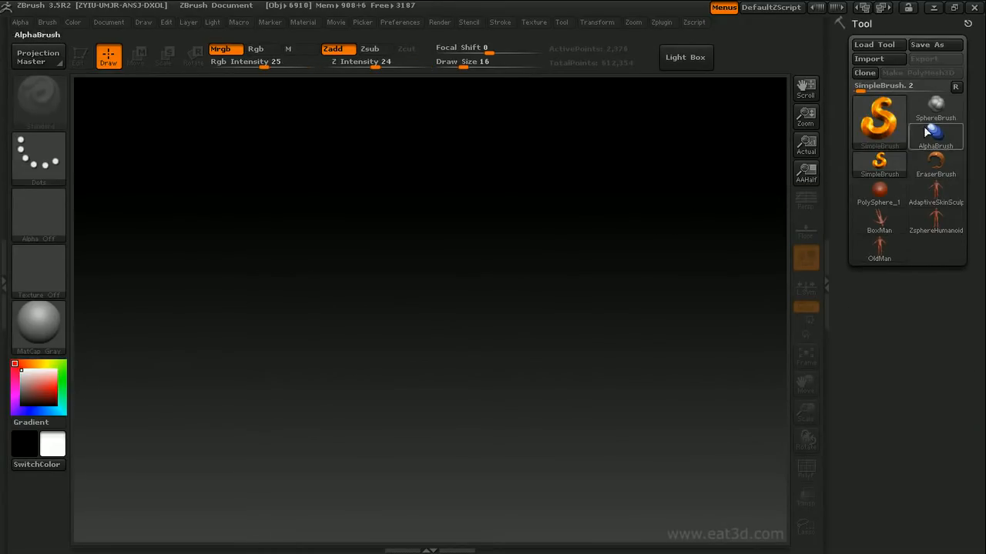
pyautogui.click(879, 221)
pyautogui.moveTo(434, 323); pyautogui.dragTo(434, 408)
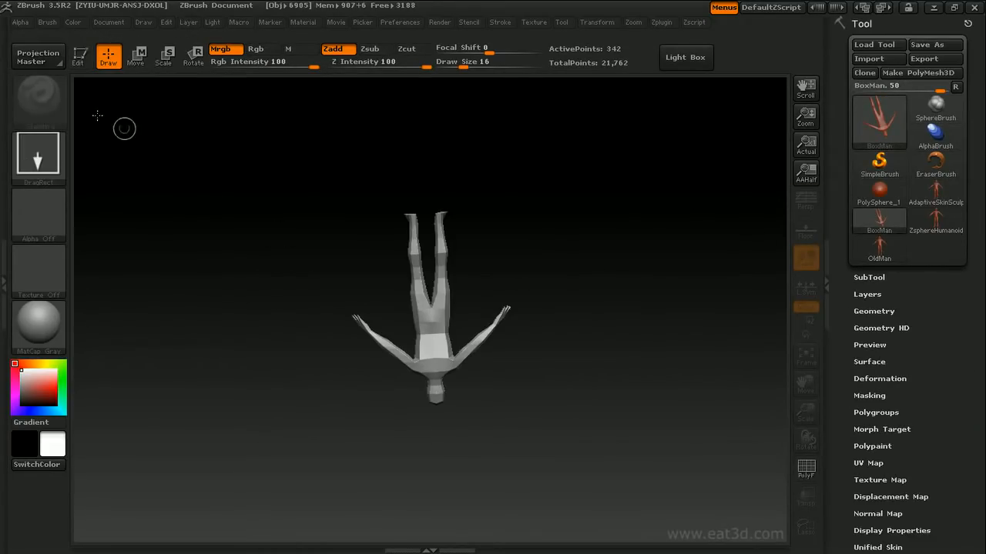
pyautogui.click(78, 57)
pyautogui.moveTo(577, 220)
pyautogui.mouseDown()
pyautogui.moveTo(605, 355)
pyautogui.moveTo(605, 319)
pyautogui.mouseUp()
pyautogui.press('f')
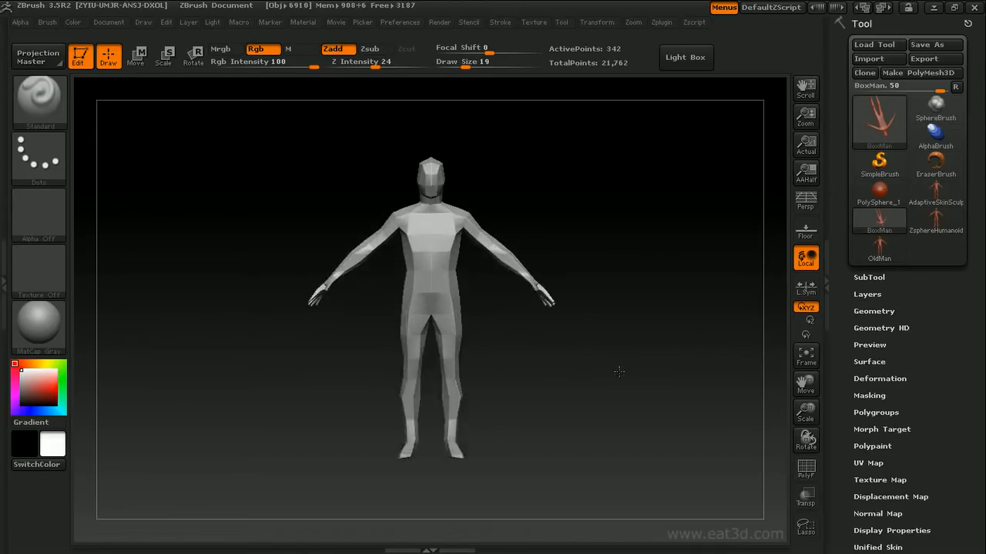
# Step: Display the BoxMan's polyframe and examine its base mesh topology from several angles
pyautogui.moveTo(618, 368); pyautogui.dragTo(759, 350)
pyautogui.click(806, 467)
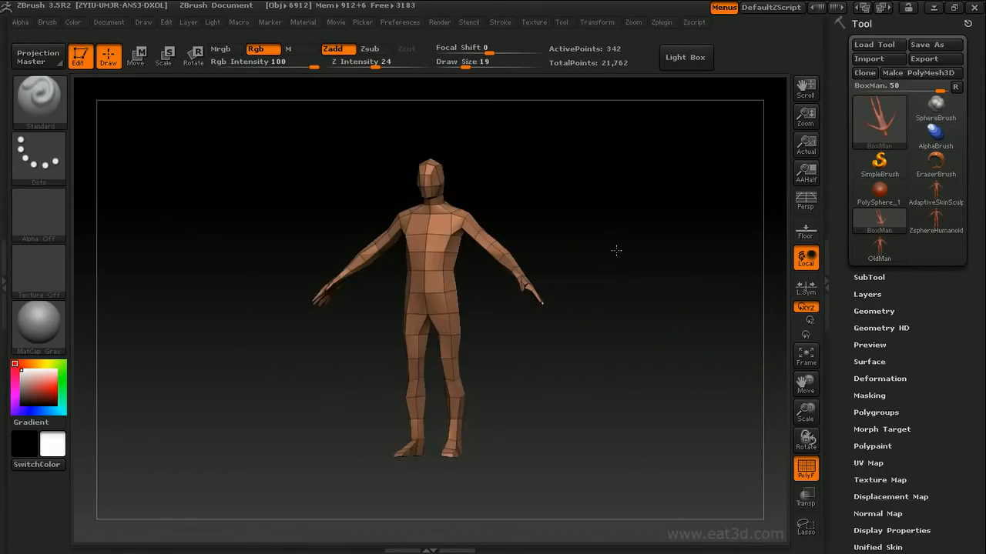
pyautogui.press('f')
pyautogui.moveTo(586, 181); pyautogui.dragTo(628, 182)
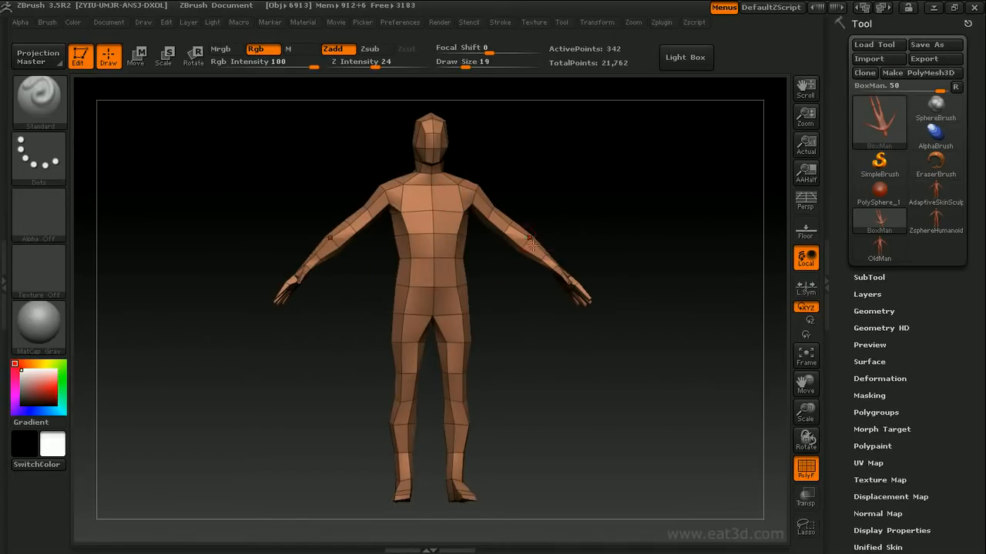
pyautogui.moveTo(656, 282); pyautogui.dragTo(393, 373)
pyautogui.press('f')
pyautogui.moveTo(567, 293); pyautogui.dragTo(426, 163)
pyautogui.moveTo(419, 198); pyautogui.dragTo(636, 185)
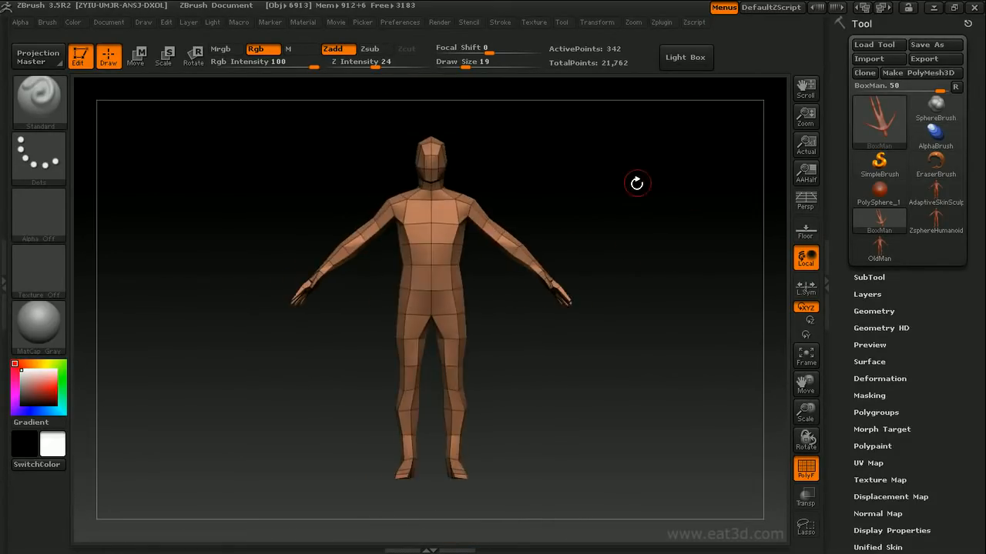
# Step: Hide the polyframe and raise the BoxMan to subdivision level 4
pyautogui.click(806, 467)
pyautogui.click(860, 310)
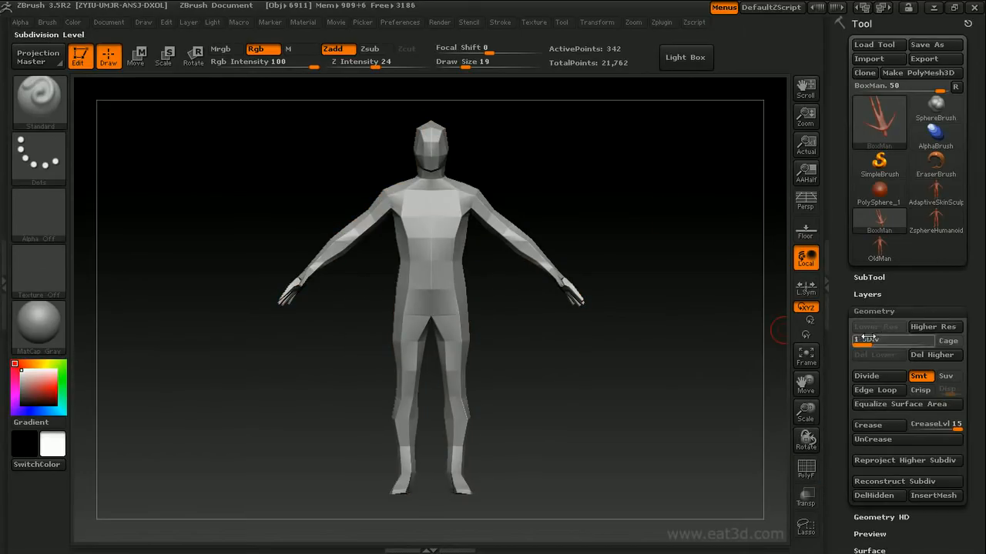
pyautogui.click(888, 338)
pyautogui.click(905, 338)
pyautogui.click(922, 339)
# Step: Examine the subdivided BoxMan's head, torso and side, checking its topology with the polyframe shown and hidden
pyautogui.moveTo(627, 236)
pyautogui.mouseDown()
pyautogui.moveTo(558, 236)
pyautogui.moveTo(666, 231)
pyautogui.moveTo(683, 285)
pyautogui.moveTo(534, 247)
pyautogui.moveTo(506, 209)
pyautogui.moveTo(616, 224)
pyautogui.moveTo(704, 259)
pyautogui.moveTo(677, 269)
pyautogui.moveTo(625, 246)
pyautogui.mouseUp()
pyautogui.press('s')
pyautogui.moveTo(624, 246); pyautogui.dragTo(620, 246)
pyautogui.moveTo(623, 182)
pyautogui.keyDown('alt'); pyautogui.mouseDown()
pyautogui.moveTo(633, 222)
pyautogui.moveTo(601, 231)
pyautogui.mouseUp(); pyautogui.keyUp('alt')
pyautogui.moveTo(638, 266)
pyautogui.mouseDown()
pyautogui.moveTo(624, 268)
pyautogui.moveTo(647, 267)
pyautogui.moveTo(671, 282)
pyautogui.moveTo(680, 238)
pyautogui.moveTo(640, 258)
pyautogui.moveTo(442, 282)
pyautogui.mouseUp()
pyautogui.moveTo(615, 296); pyautogui.dragTo(637, 254)
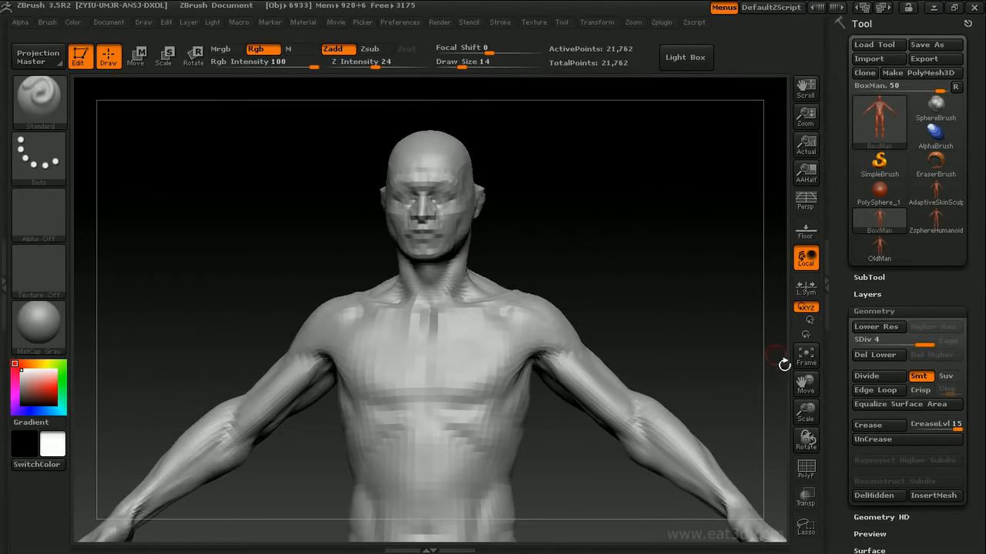
pyautogui.moveTo(623, 244); pyautogui.dragTo(424, 233)
pyautogui.click(806, 467)
pyautogui.moveTo(512, 293); pyautogui.dragTo(424, 294)
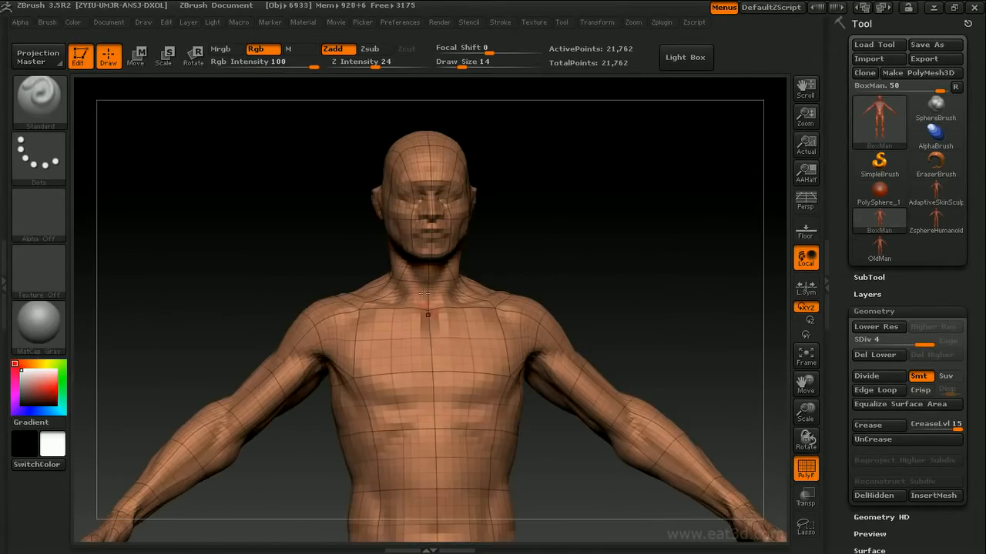
pyautogui.click(806, 466)
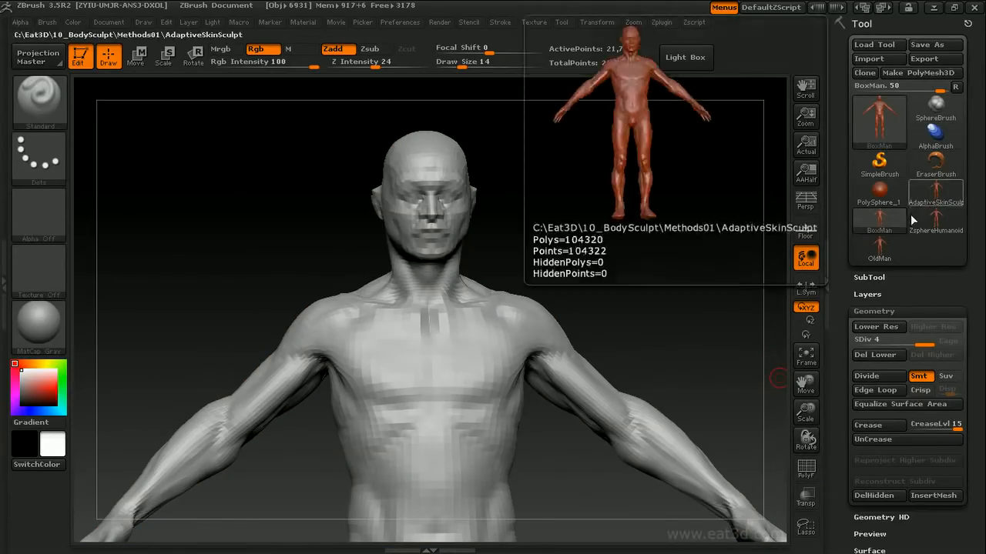
pyautogui.keyDown('alt'); pyautogui.moveTo(579, 247); pyautogui.dragTo(441, 225); pyautogui.keyUp('alt')
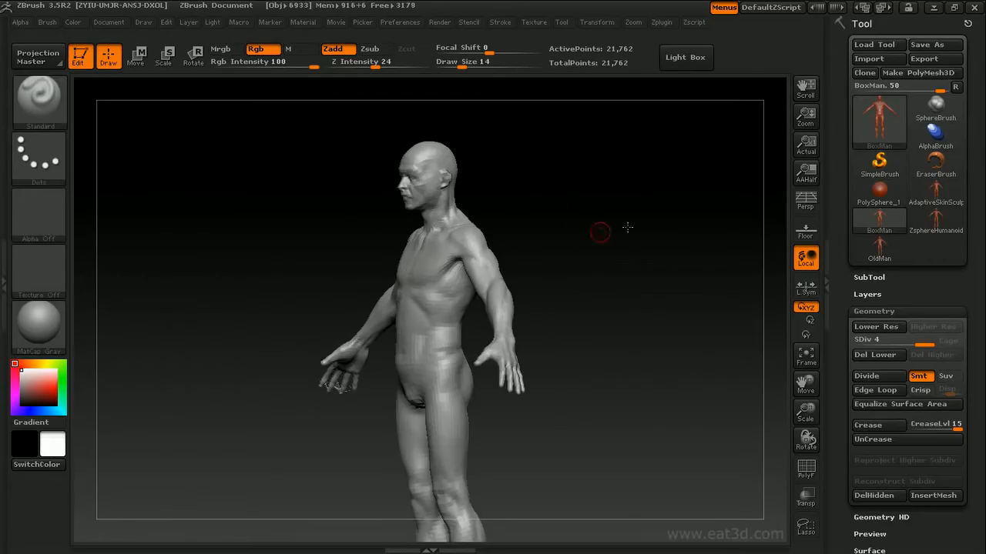
pyautogui.keyDown('shift'); pyautogui.moveTo(627, 228); pyautogui.dragTo(485, 256); pyautogui.keyUp('shift')
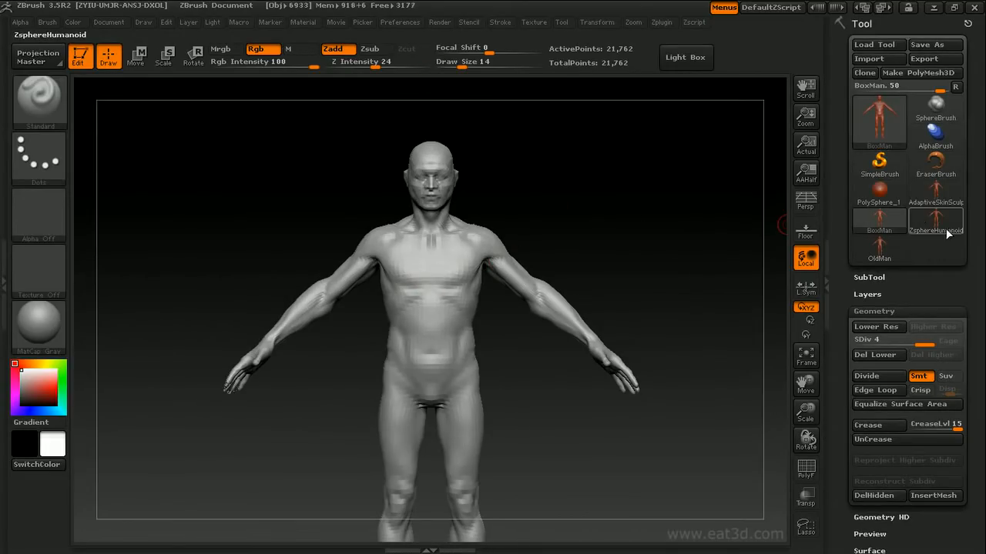
# Step: Switch to the OldMan model and raise it to subdivision level 5
pyautogui.click(879, 257)
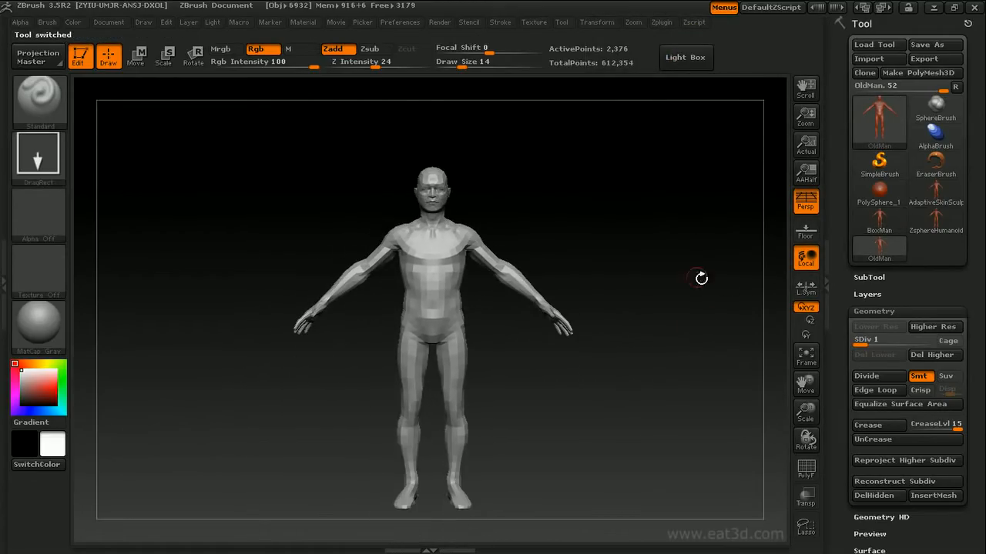
pyautogui.moveTo(866, 340); pyautogui.dragTo(933, 340)
pyautogui.moveTo(732, 258); pyautogui.dragTo(688, 282)
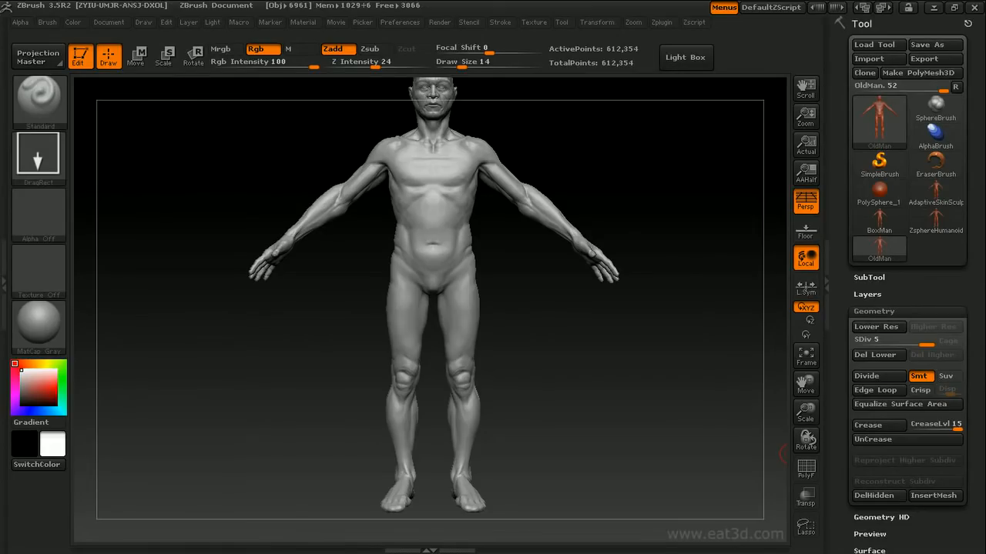
# Step: Lower the OldMan to subdivision level 1, delete its higher subdivision levels, and inspect the remaining base mesh
pyautogui.moveTo(928, 347); pyautogui.dragTo(855, 340)
pyautogui.moveTo(686, 352)
pyautogui.mouseDown()
pyautogui.moveTo(660, 352)
pyautogui.moveTo(689, 356)
pyautogui.mouseUp()
pyautogui.click(936, 358)
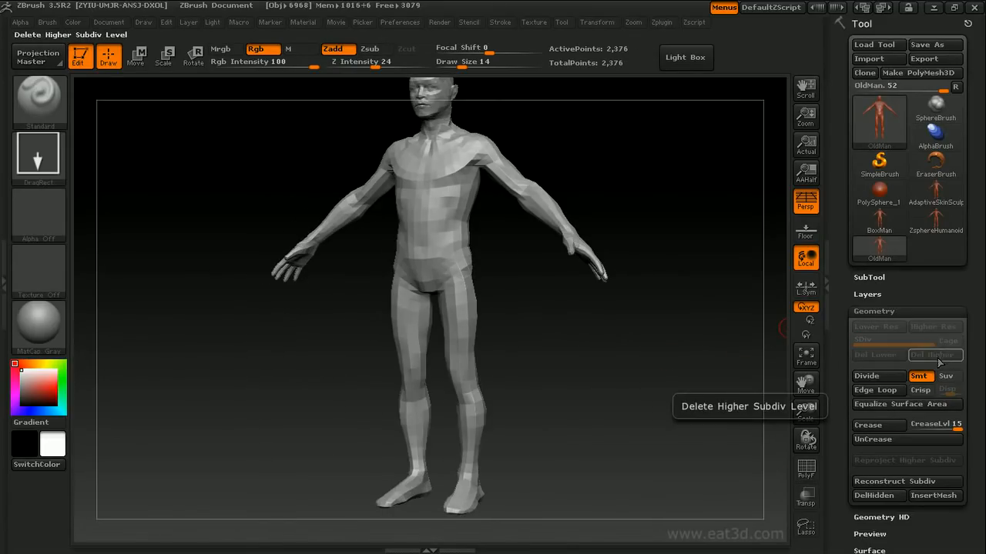
pyautogui.moveTo(760, 341); pyautogui.dragTo(693, 350)
pyautogui.moveTo(609, 194); pyautogui.dragTo(459, 197)
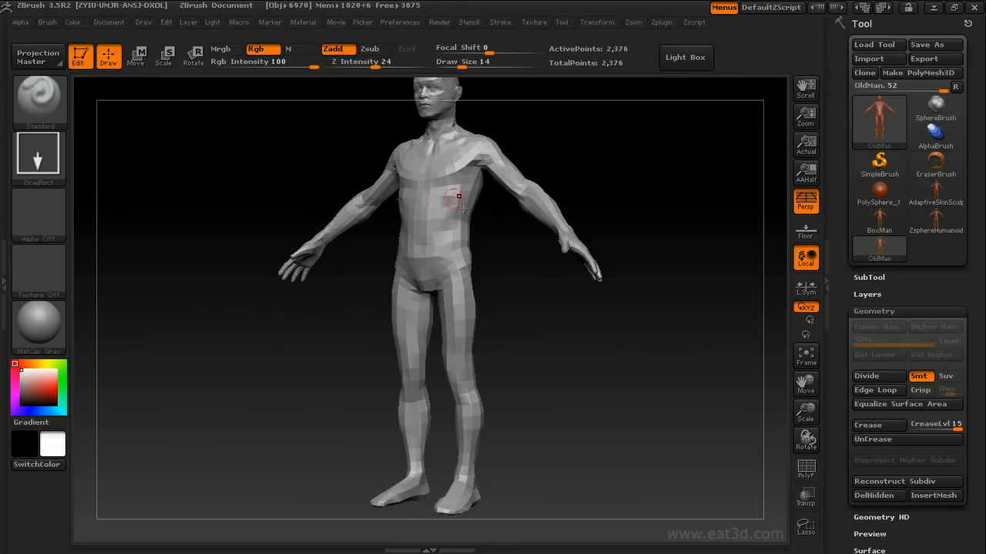
pyautogui.moveTo(626, 304); pyautogui.dragTo(628, 164)
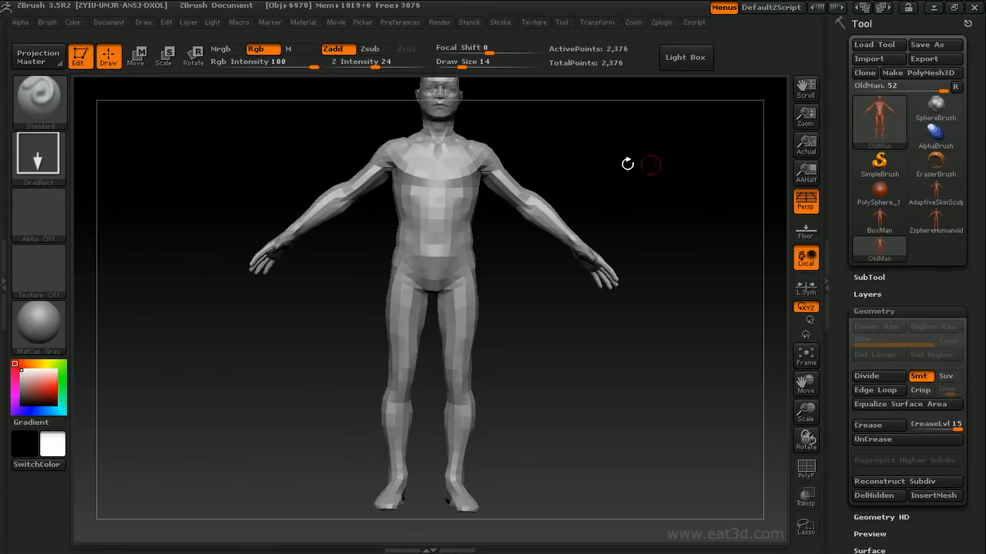
pyautogui.moveTo(661, 198); pyautogui.dragTo(591, 178)
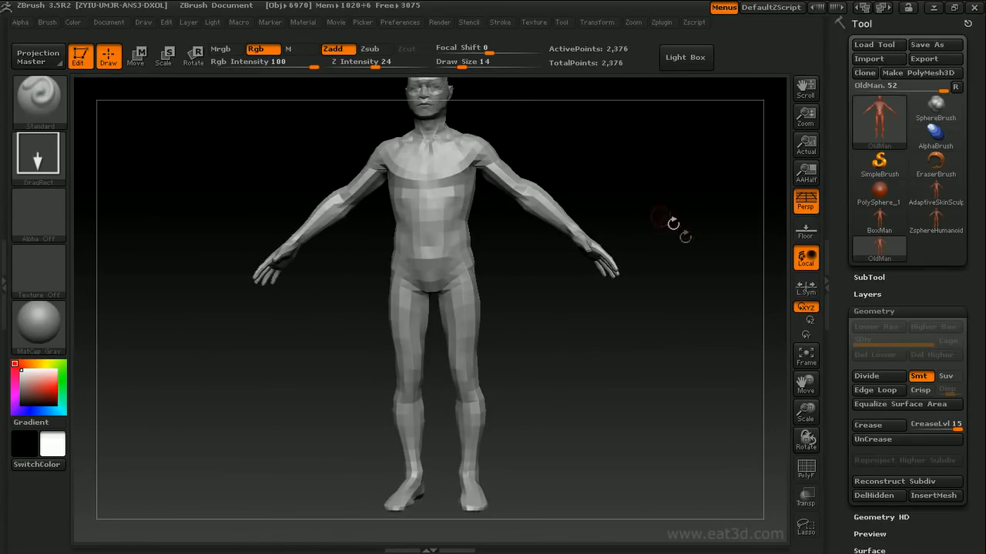